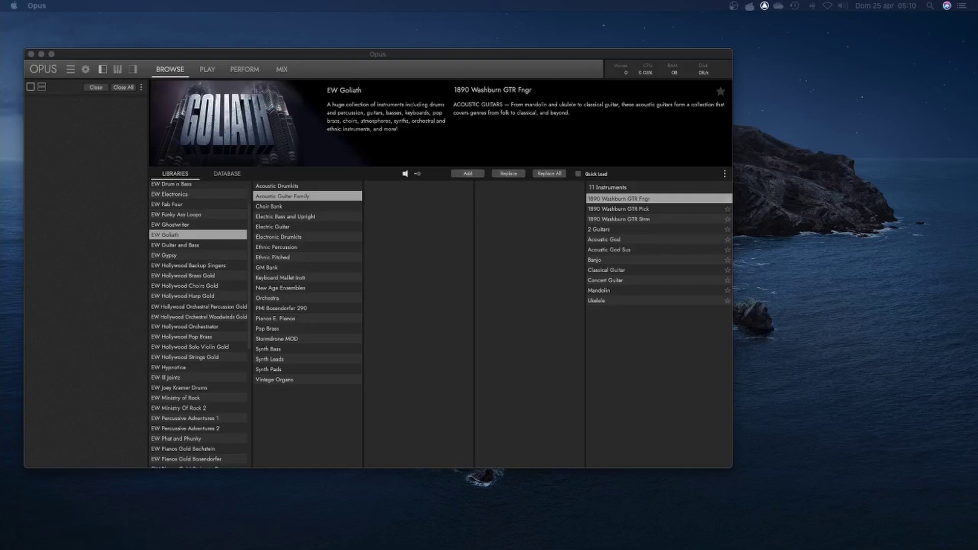
- Load the 1890 Washburn GTR Fngr instrument from EW Goliath's Acoustic Guitar Family
click(458, 267)
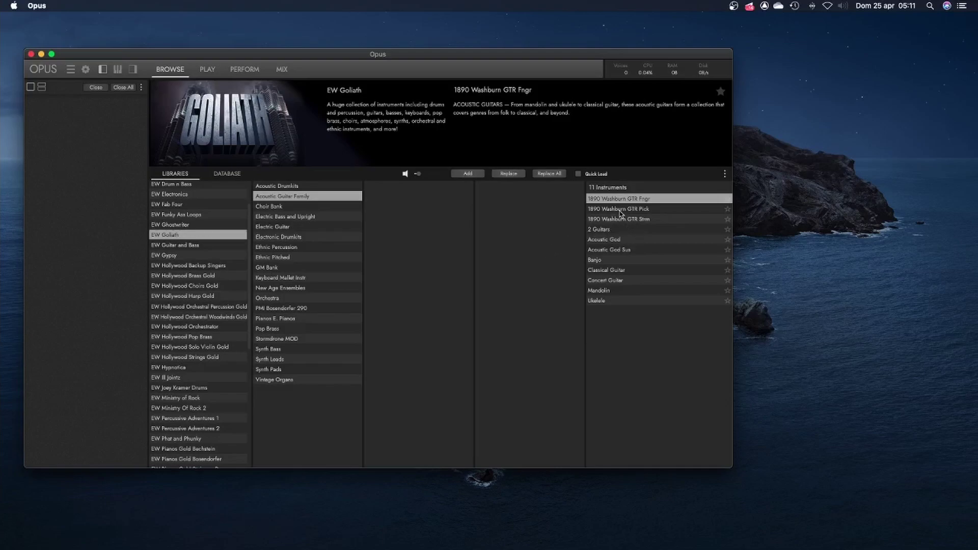
click(646, 210)
click(647, 219)
click(647, 210)
click(647, 200)
double_click(631, 199)
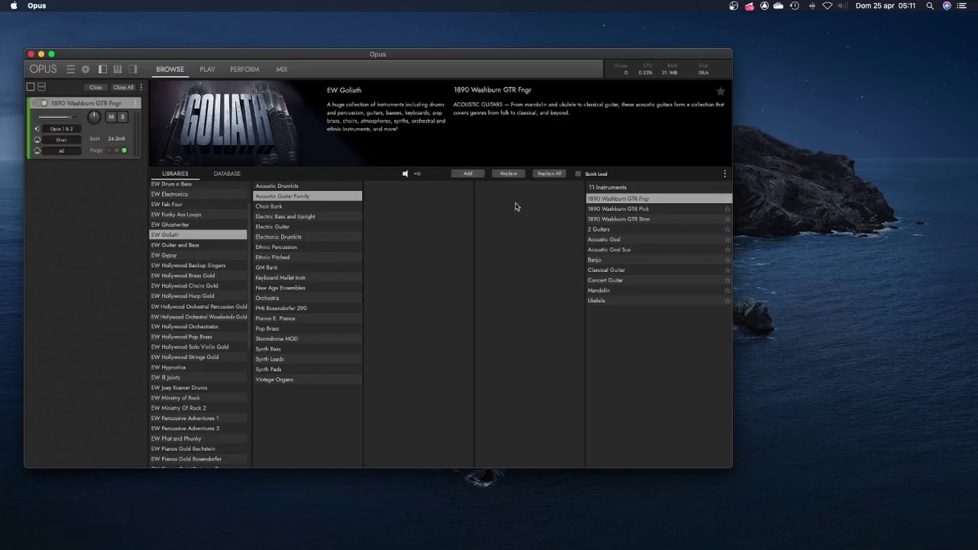
- Add the 1890 Washburn GTR Pick and 1890 Washburn GTR Strm as separate instruments below the Fngr instrument
click(629, 210)
drag(629, 211, 57, 193)
drag(638, 220, 61, 250)
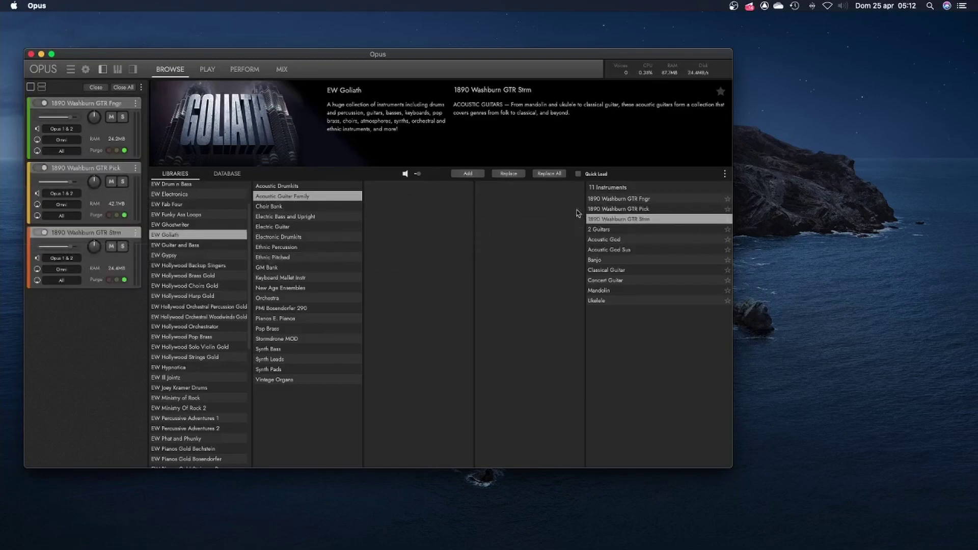
- Try replacing the loaded 1890 Washburn GTR Strm with 2 Guitars and bring the Strm instrument back in its place
double_click(624, 230)
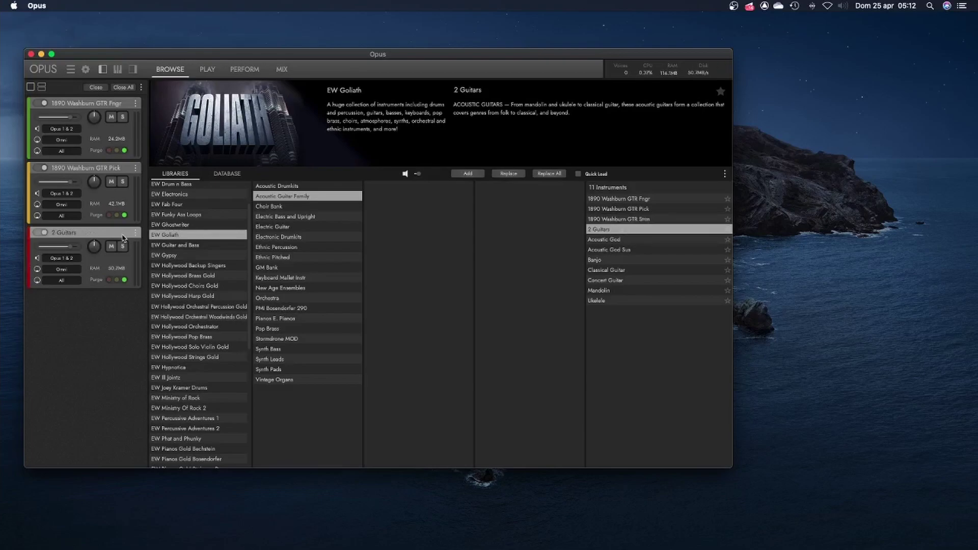
mouse_move(622, 219)
mouse_down()
mouse_move(125, 341)
mouse_move(36, 318)
mouse_move(630, 219)
mouse_up()
double_click(641, 221)
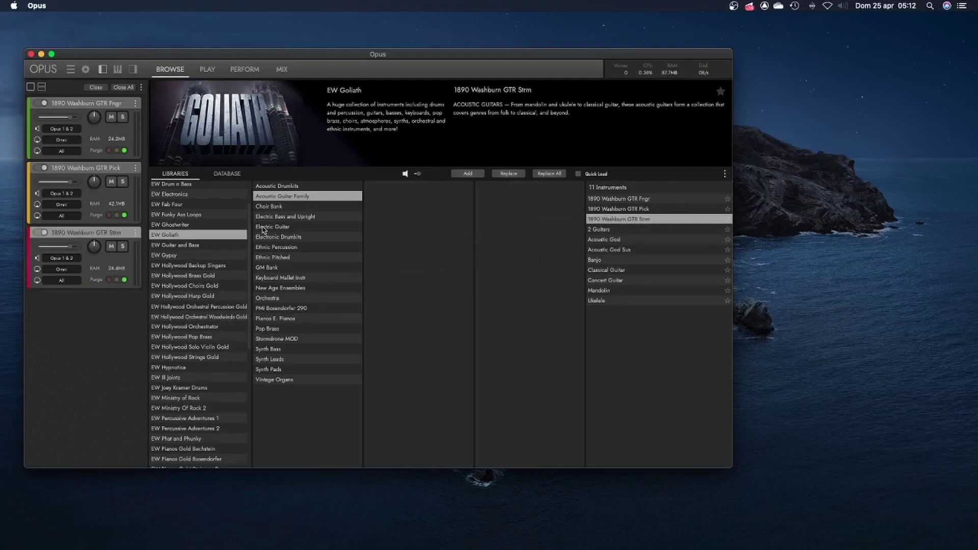
click(71, 140)
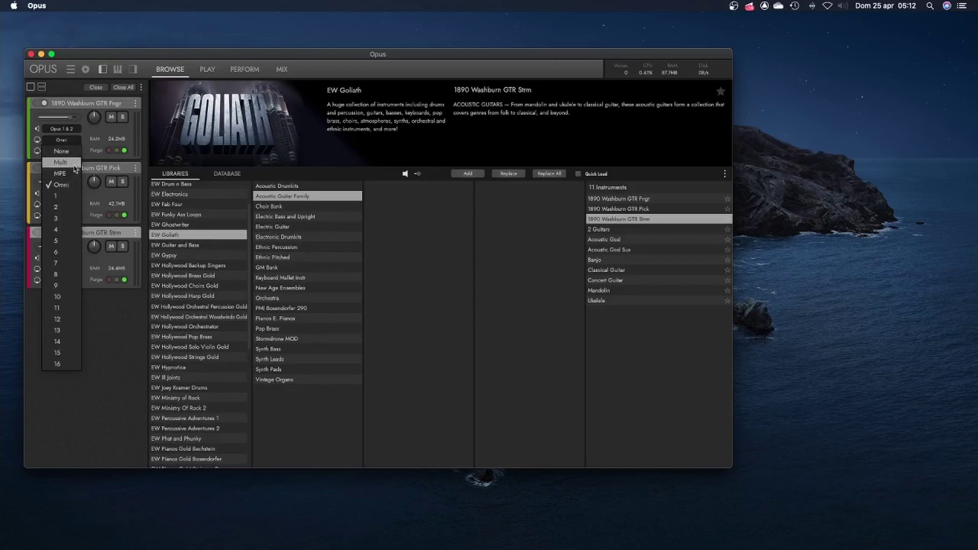
click(92, 128)
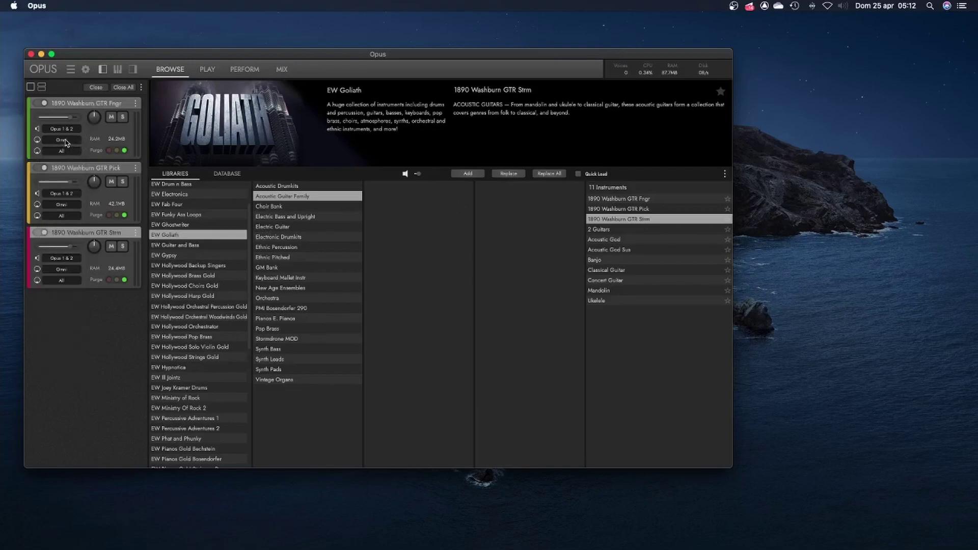
click(64, 141)
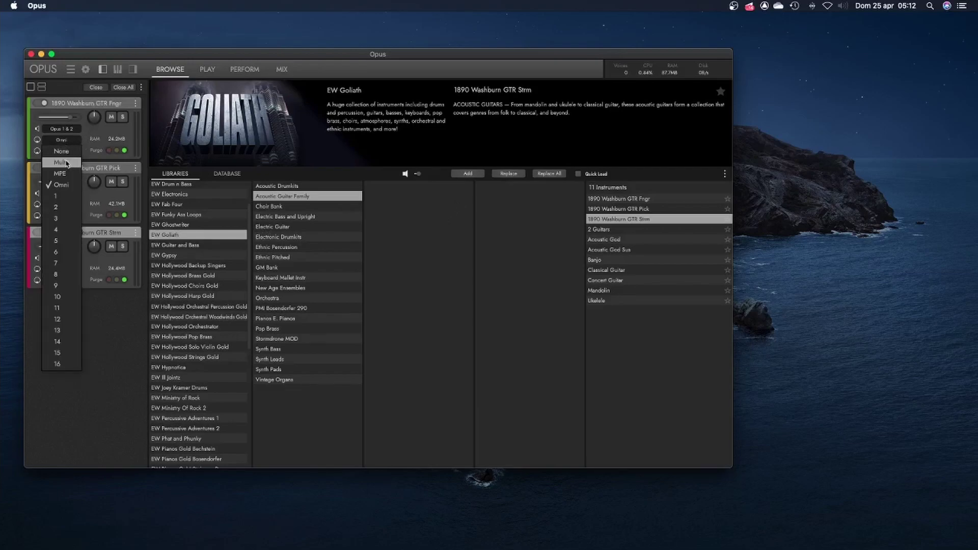
click(102, 128)
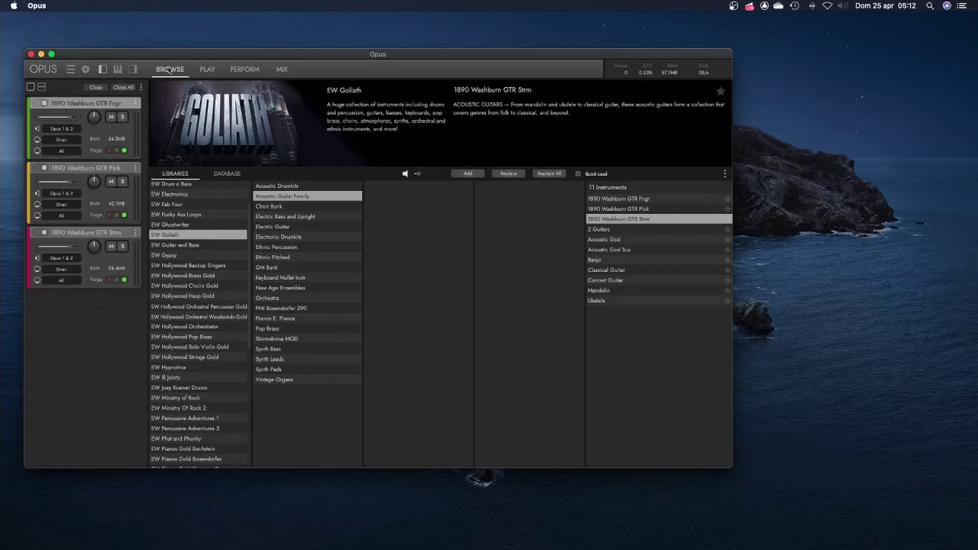
- Set the Perform zones of the 1890 Washburn GTR Fngr, Pick and Strm instruments to Key Switch mode
click(254, 72)
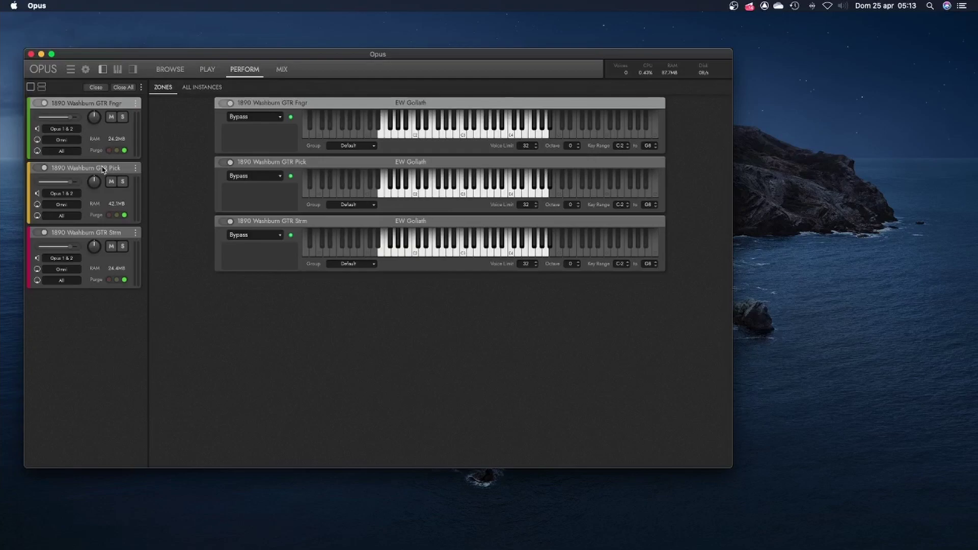
click(104, 170)
drag(103, 170, 97, 148)
click(265, 117)
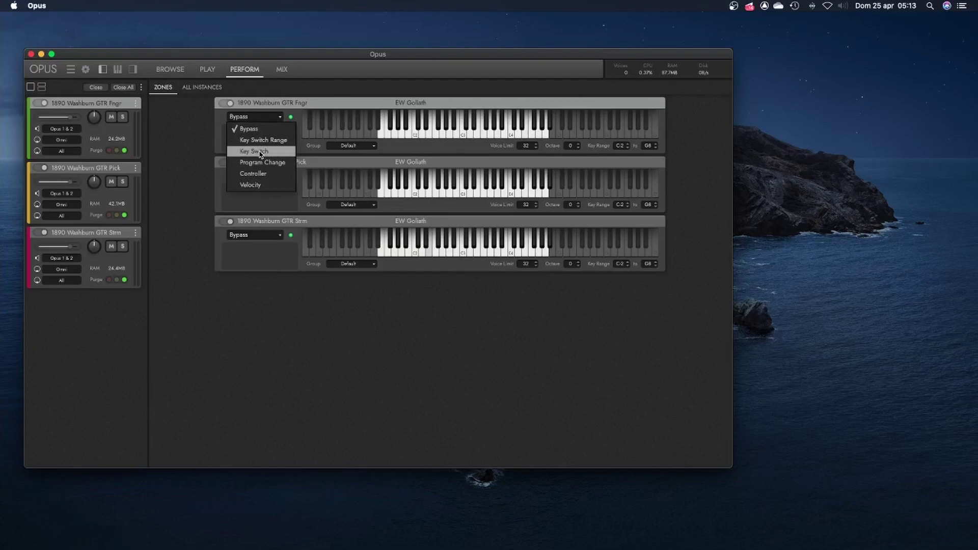
click(261, 152)
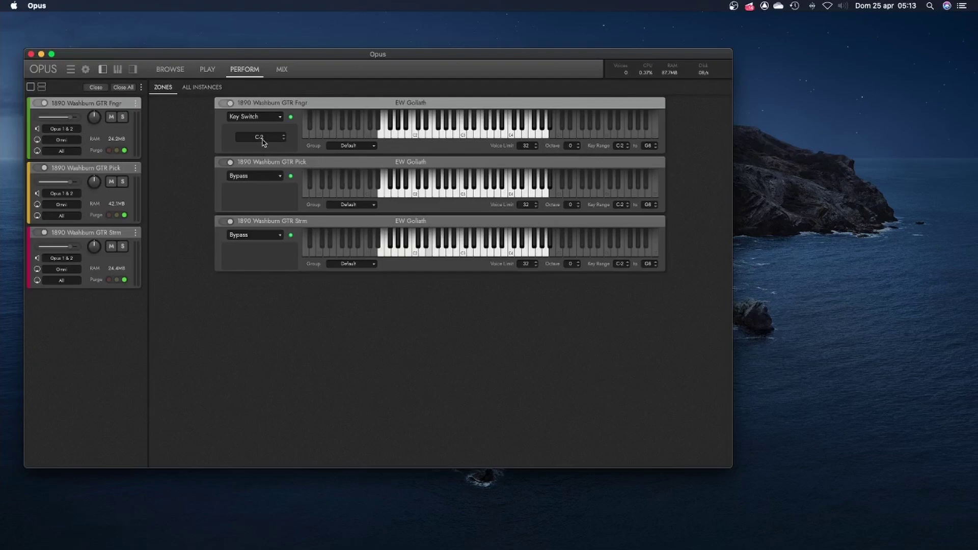
click(255, 235)
click(258, 271)
- Set the key switch note of the 1890 Washburn GTR Fngr zone to C1
click(262, 135)
double_click(261, 137)
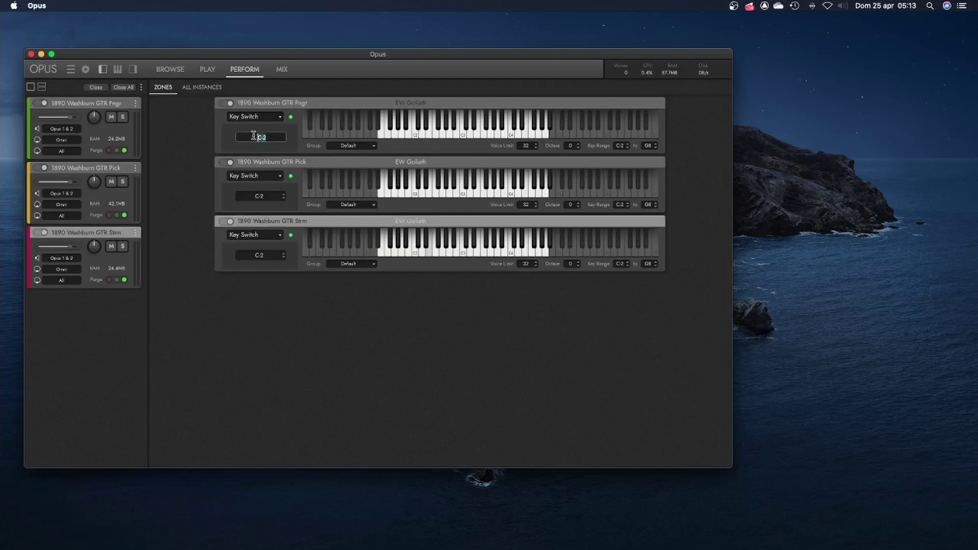
key(BackSpace)
text(C0)
key(BackSpace)
text(1)
key(Return)
- Set the key switch note to C#1 for the 1890 Washburn GTR Pick zone and D1 for the Strm zone
double_click(236, 197)
text(C#1)
key(Return)
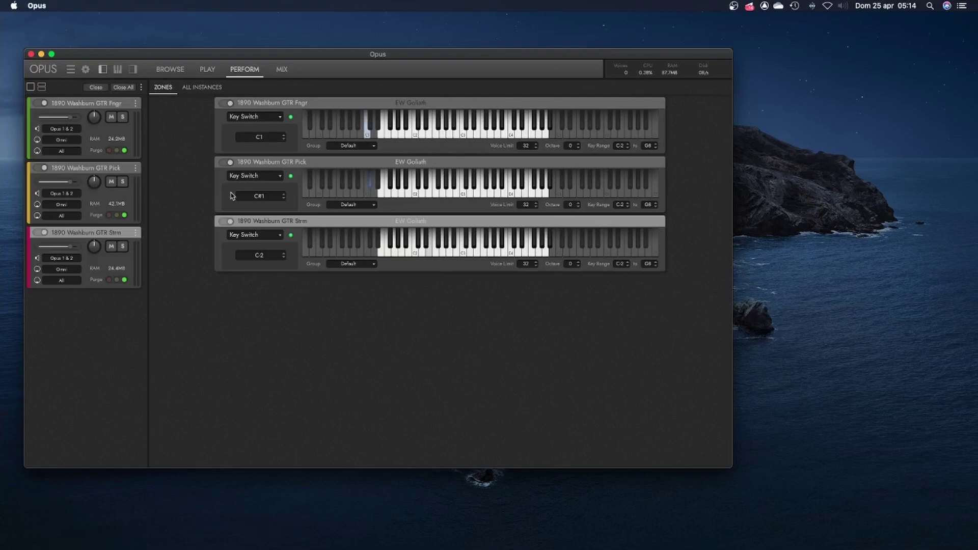
double_click(236, 252)
text(D1)
key(Return)
- Check the key switches on the 1890 Washburn GTR Pick's player keyboard and review the Fngr zone's switching mode options
click(209, 70)
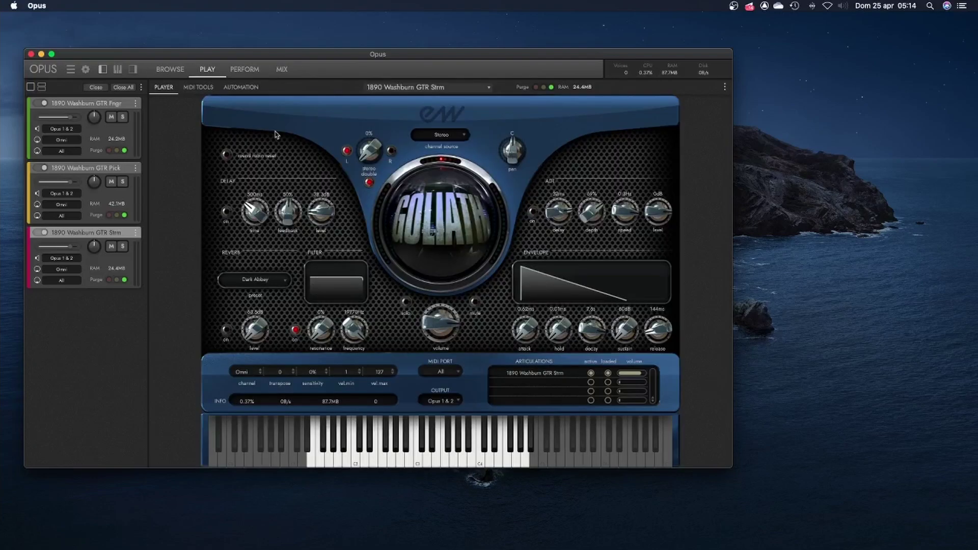
click(80, 168)
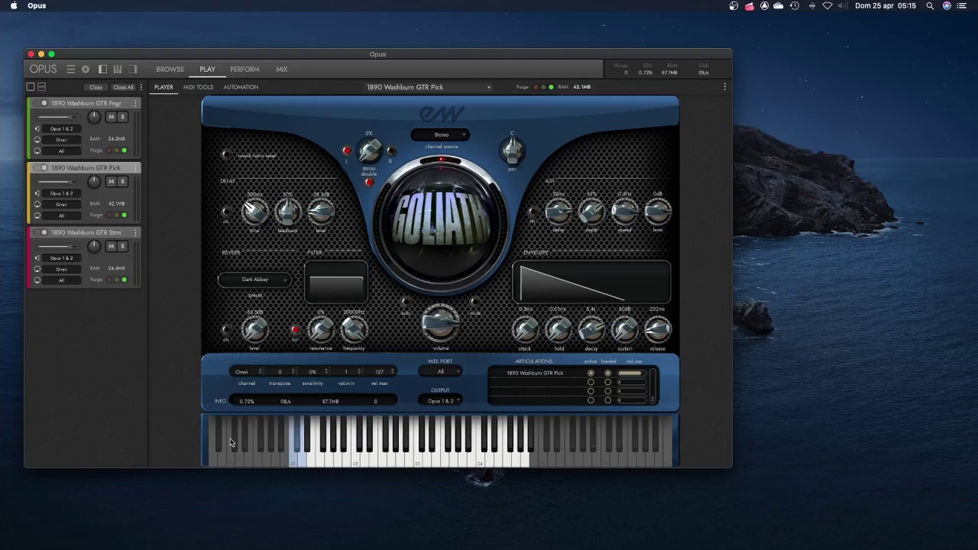
click(244, 69)
click(278, 118)
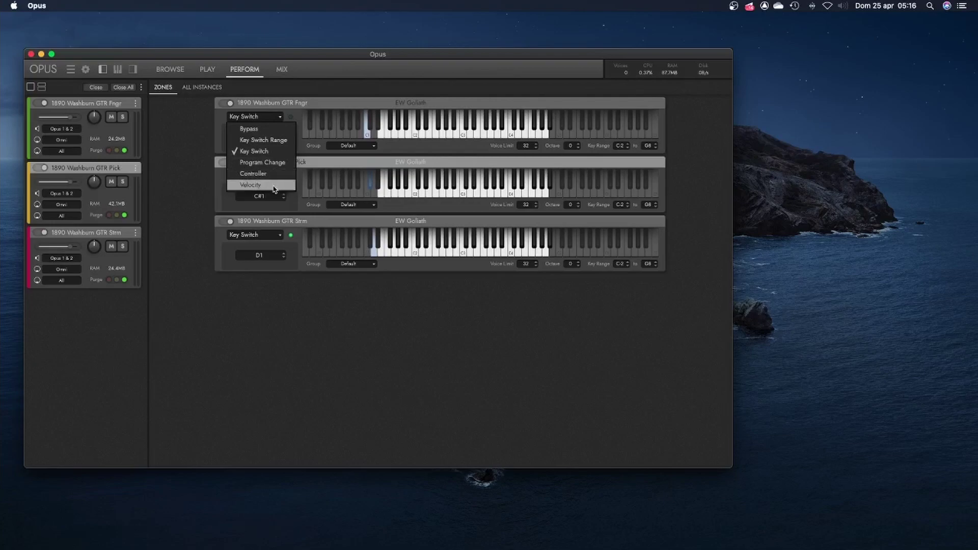
- Give all three loaded 1890 Washburn instruments the same green colour
click(29, 127)
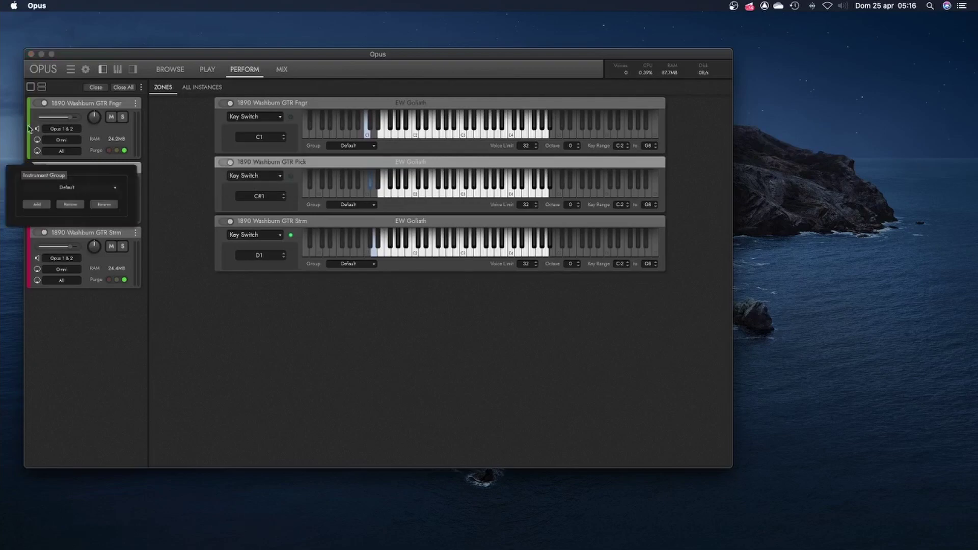
click(29, 128)
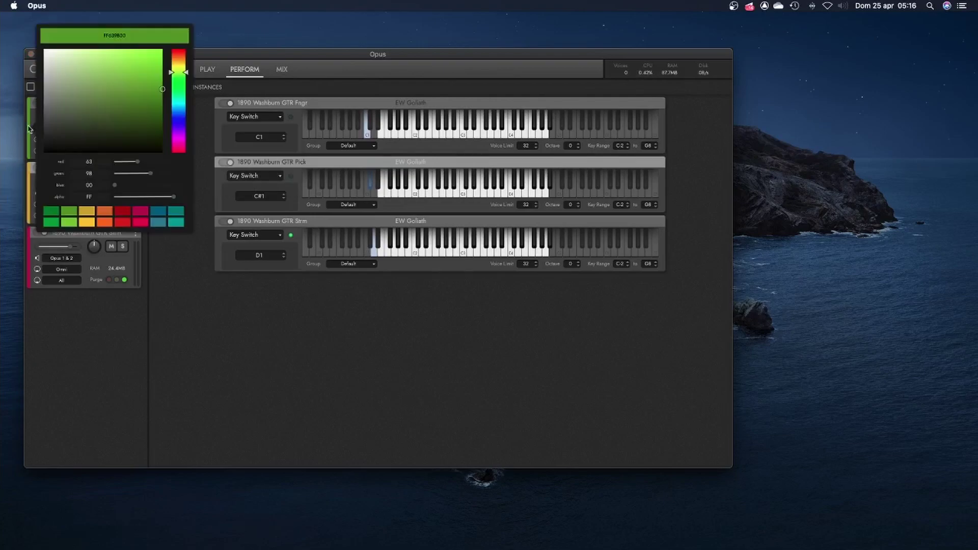
click(212, 329)
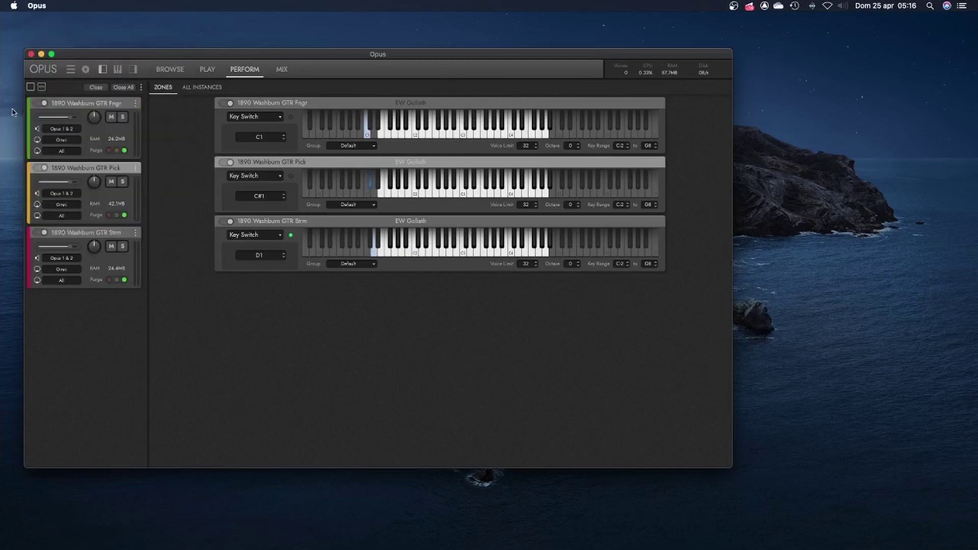
click(26, 185)
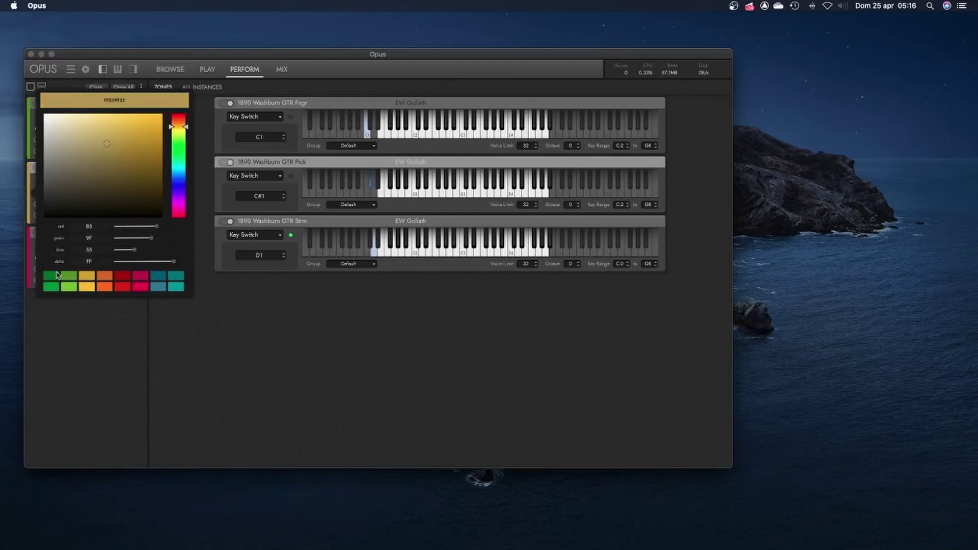
right_click(52, 275)
click(77, 287)
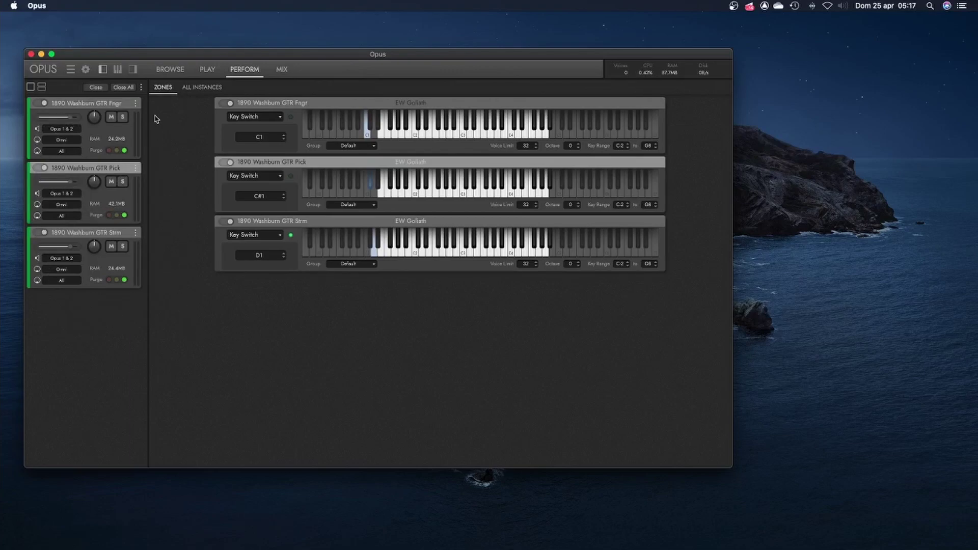
- Save the three-instrument setup as a performance named 1890 Washburn GTR KS
click(162, 87)
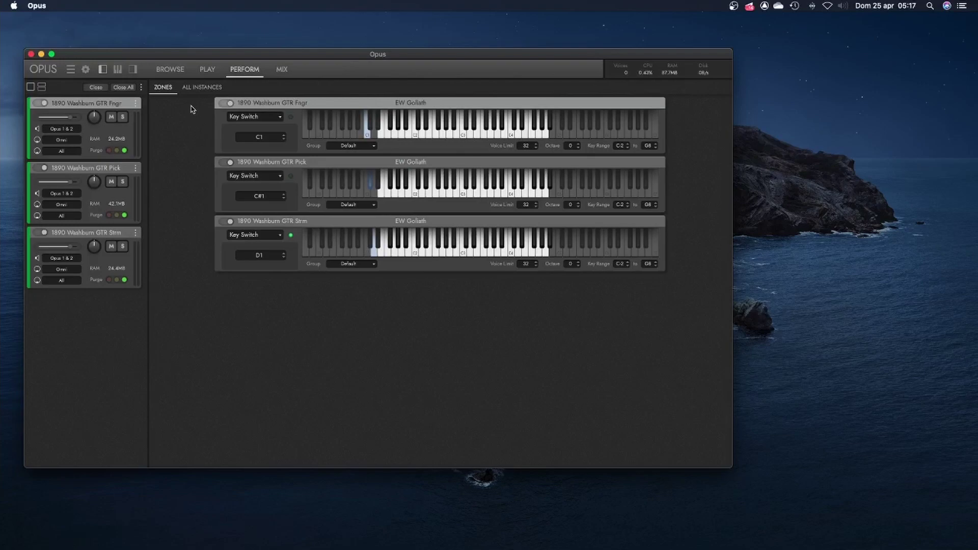
click(71, 68)
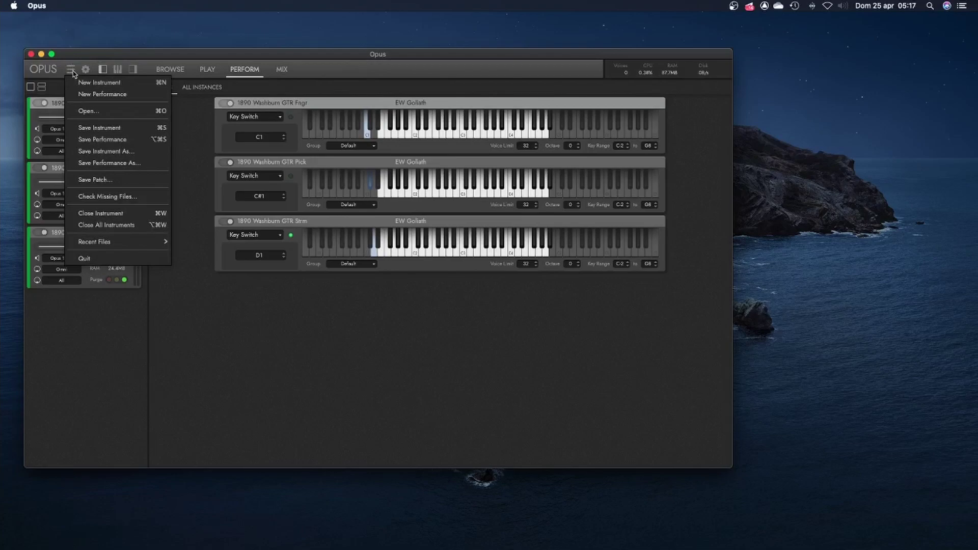
click(113, 165)
text(1890 Washburn GTR KS)
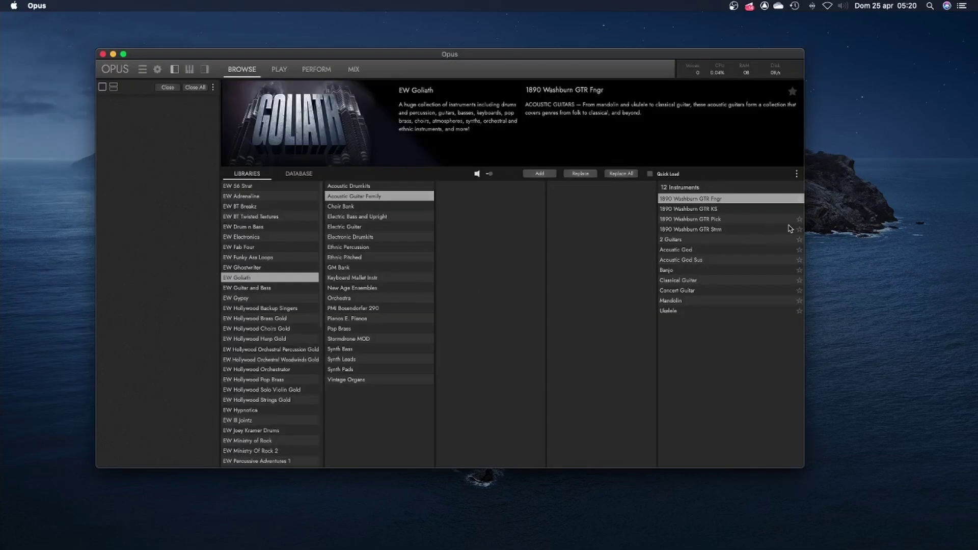
- Load the saved 1890 Washburn GTR KS performance from the Acoustic Guitar Family and show its player interface
click(716, 210)
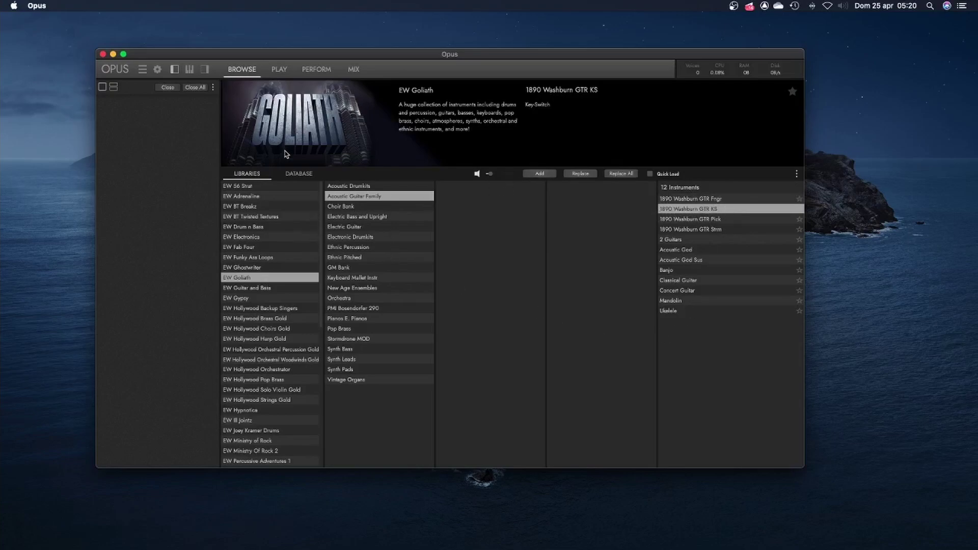
double_click(691, 209)
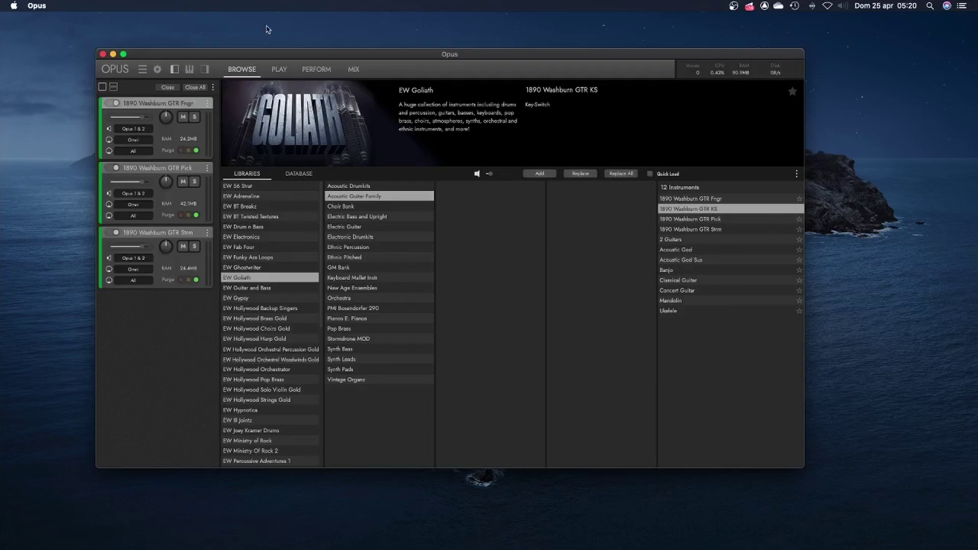
click(279, 69)
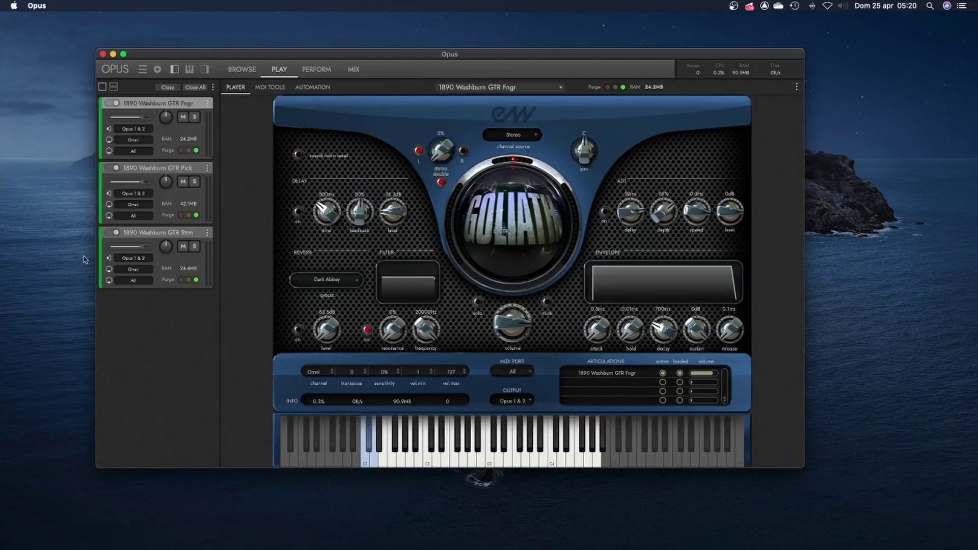